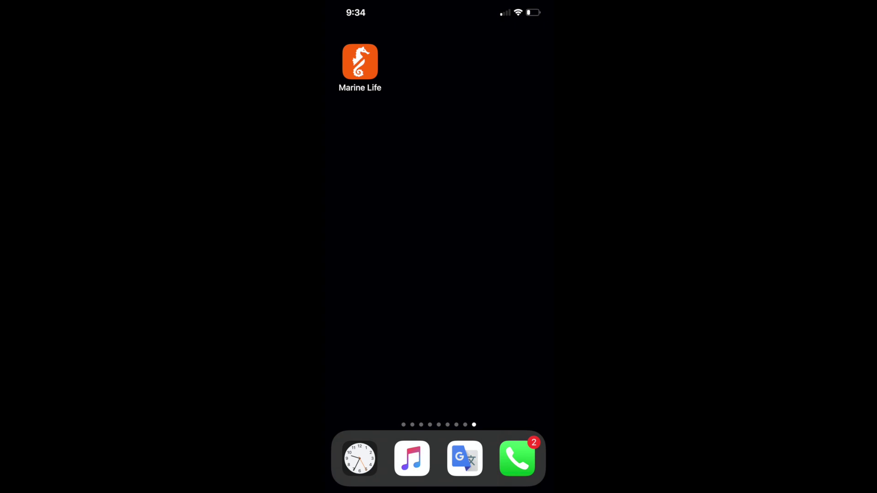
# Launch Marine Life and go to the My Info page from the menu.
pyautogui.click(359, 64)
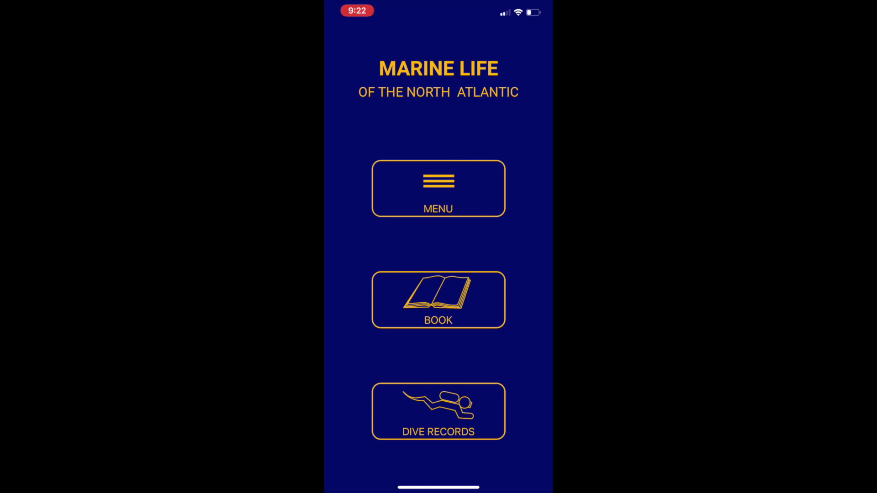
pyautogui.click(438, 188)
pyautogui.click(384, 235)
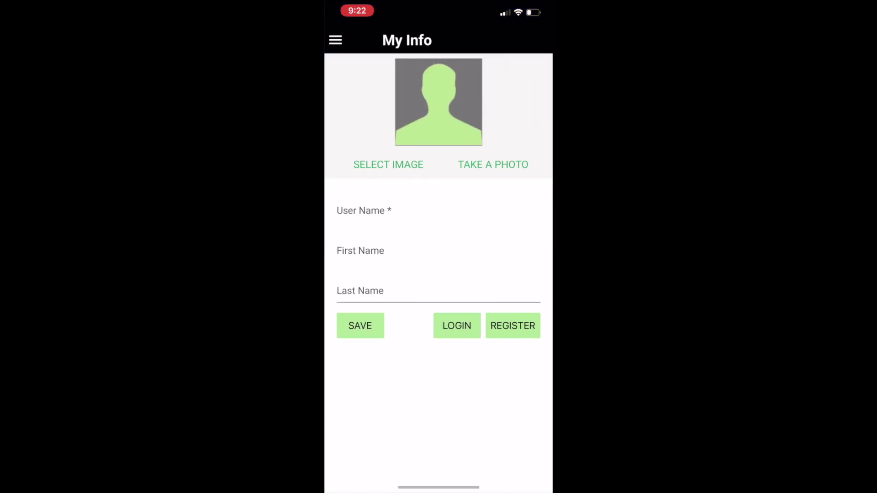
# Start a new registration and enter 'Good Fish1' as the user name.
pyautogui.click(513, 325)
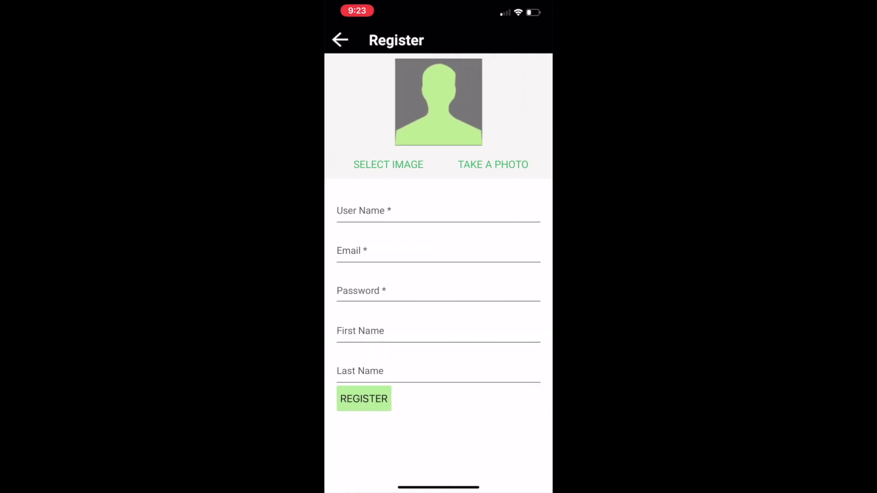
pyautogui.click(439, 214)
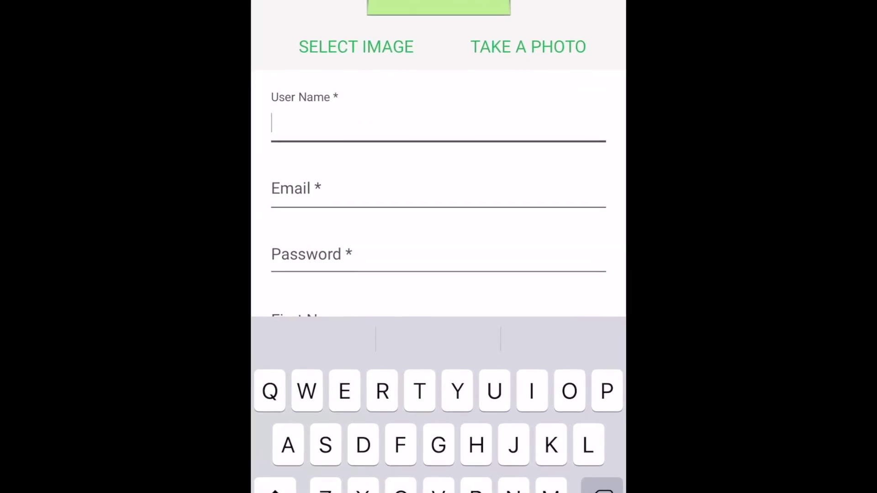
pyautogui.write('Good ')
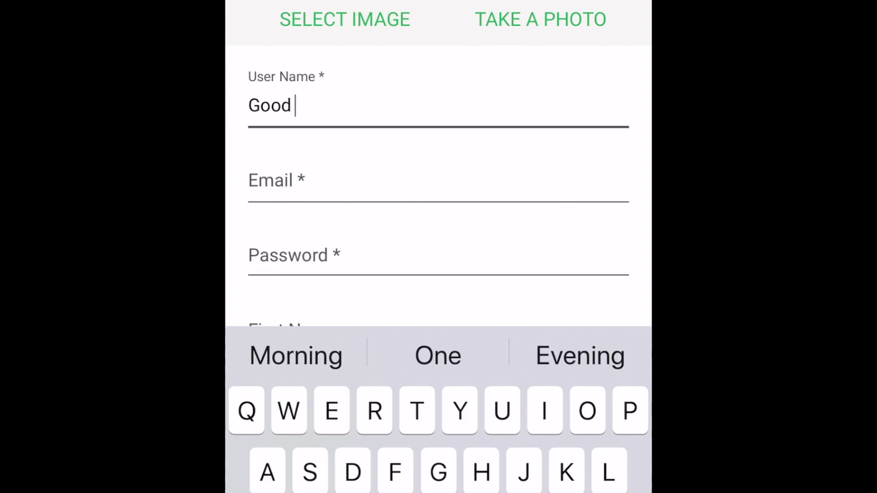
pyautogui.write('Fis')
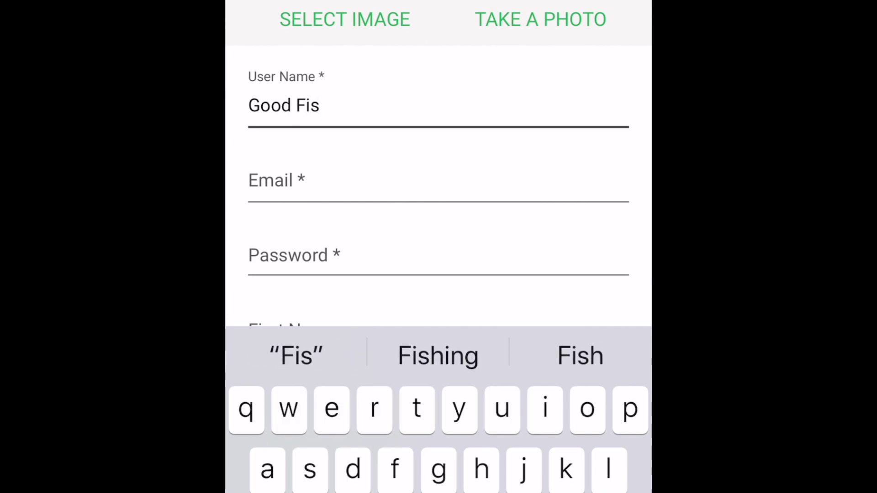
pyautogui.write('h')
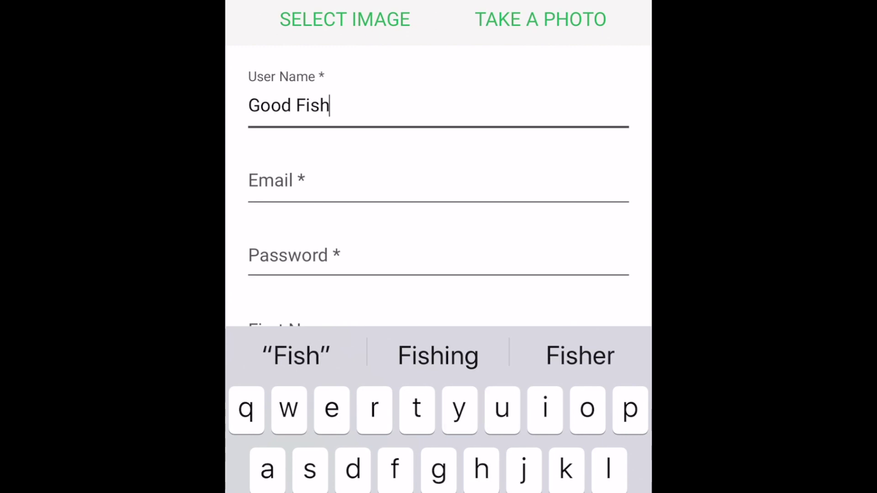
pyautogui.click(246, 469)
pyautogui.click(246, 410)
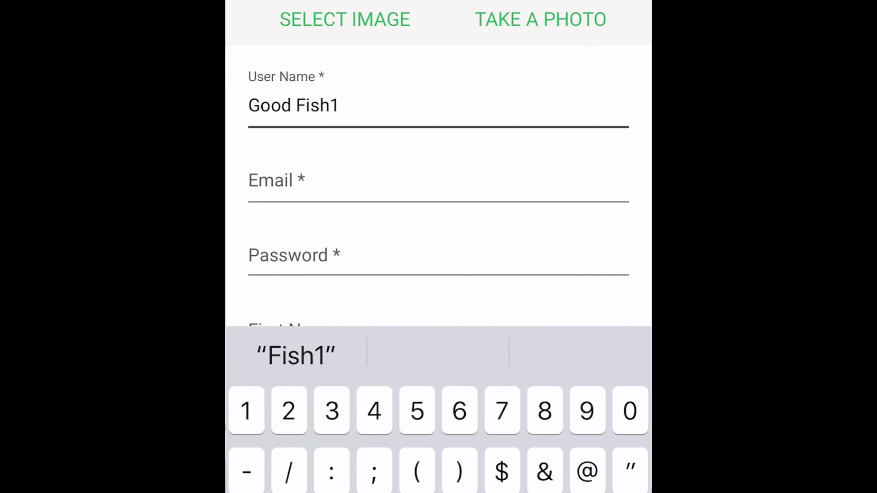
pyautogui.press('Tab')
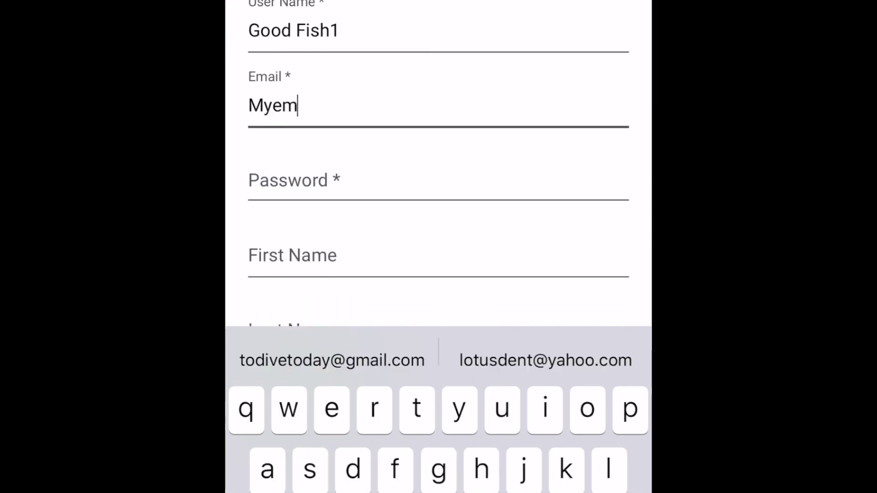
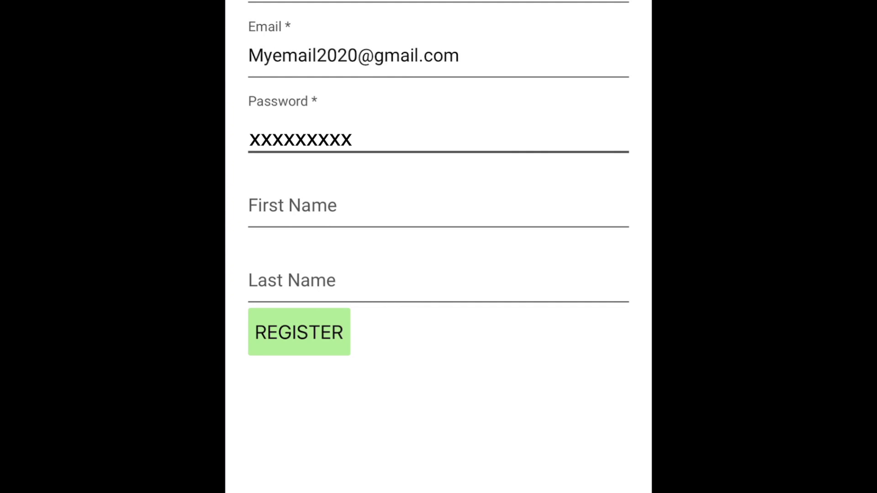
pyautogui.click(438, 206)
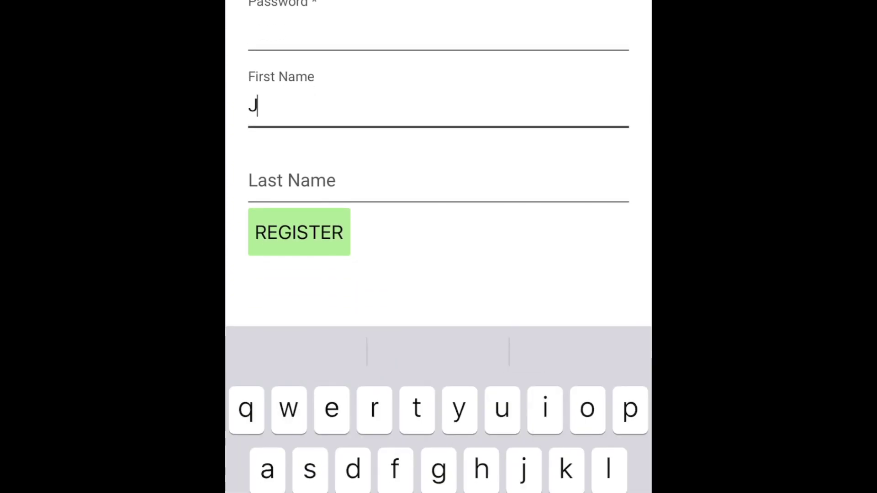
pyautogui.write('John')
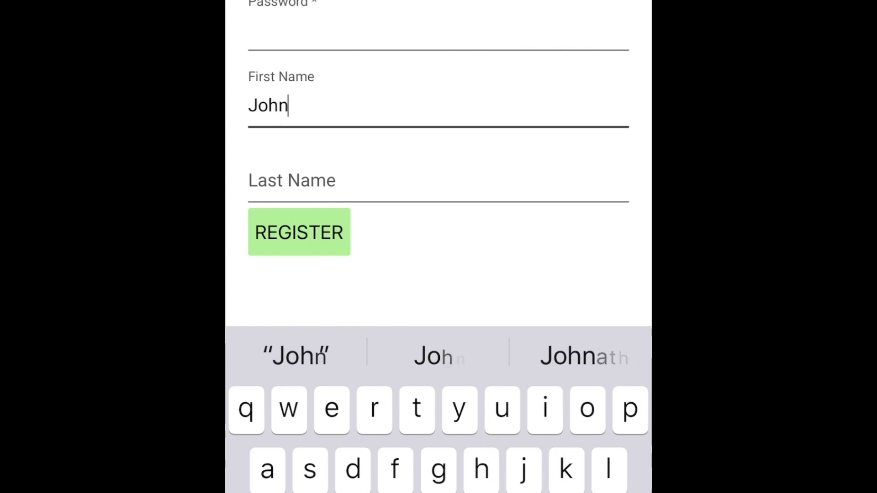
pyautogui.press('Return')
pyautogui.write('Do')
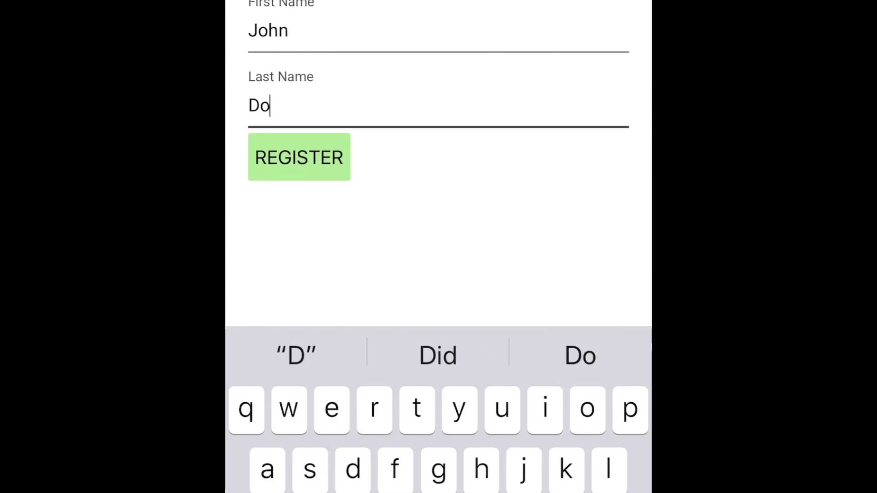
pyautogui.write('rry')
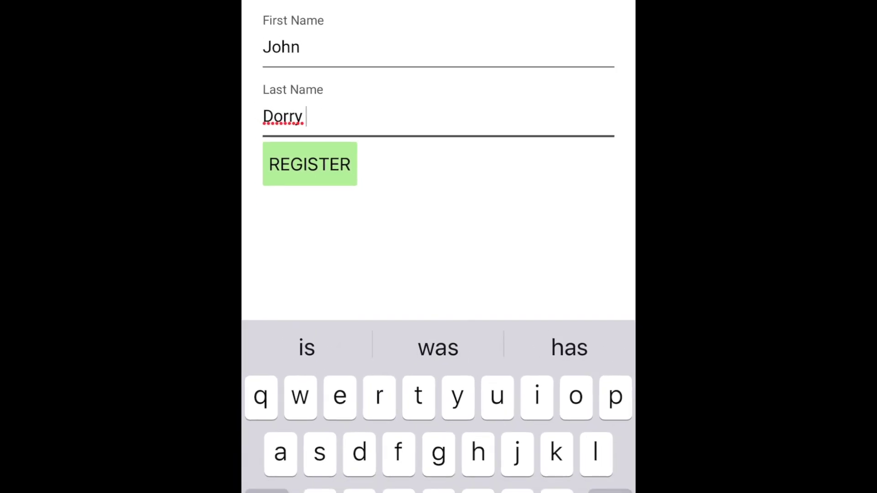
pyautogui.scroll(5, 438, 164)
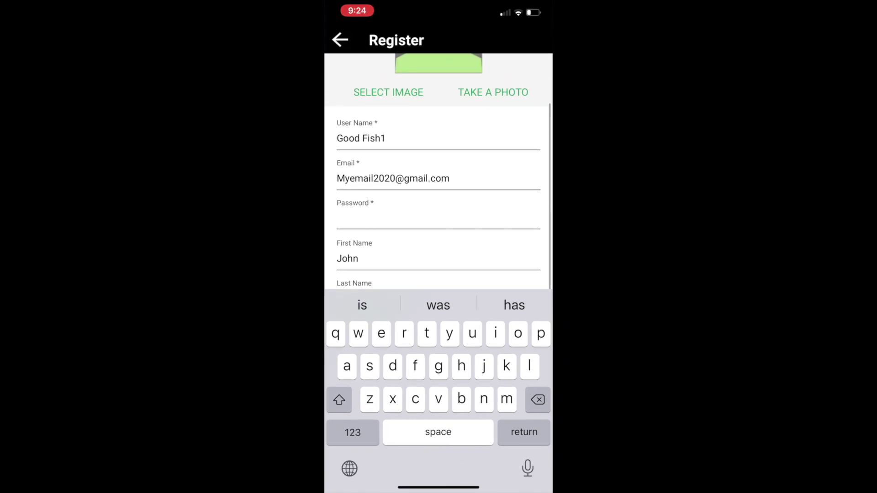
pyautogui.scroll(-1, 439, 206)
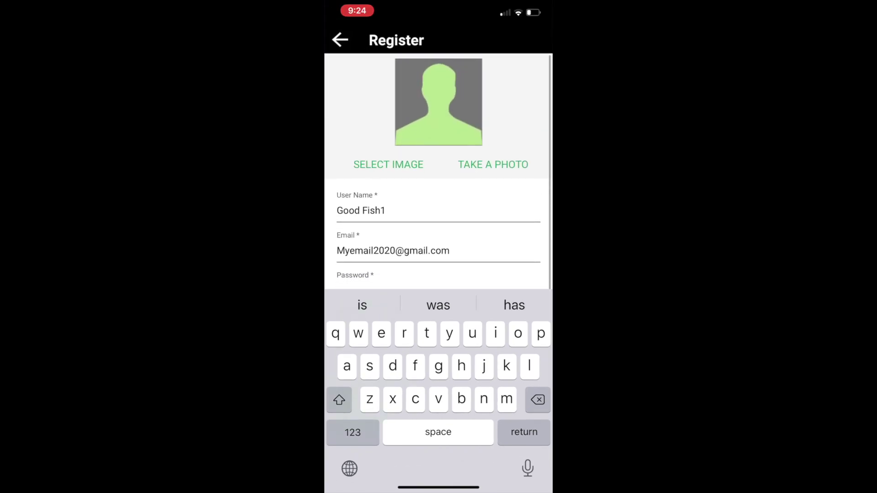
# Allow photo access and pick the rock-stack beach photo from All Photos as profile image.
pyautogui.click(388, 164)
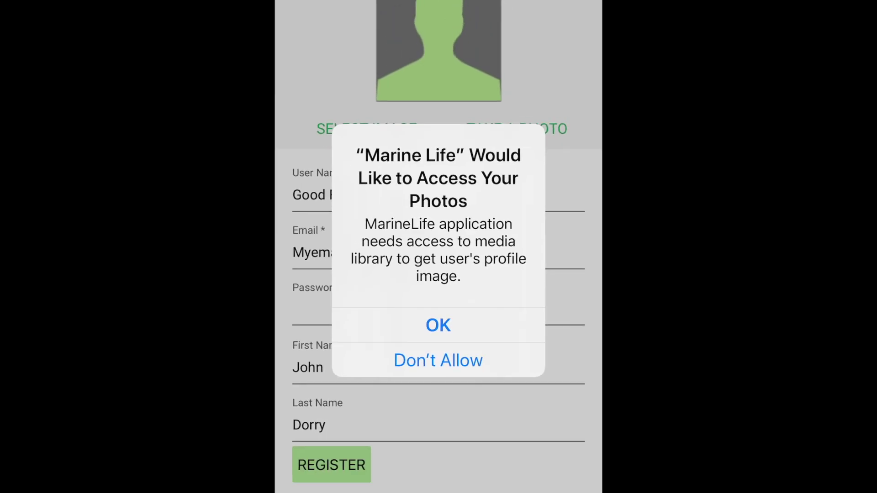
pyautogui.click(438, 349)
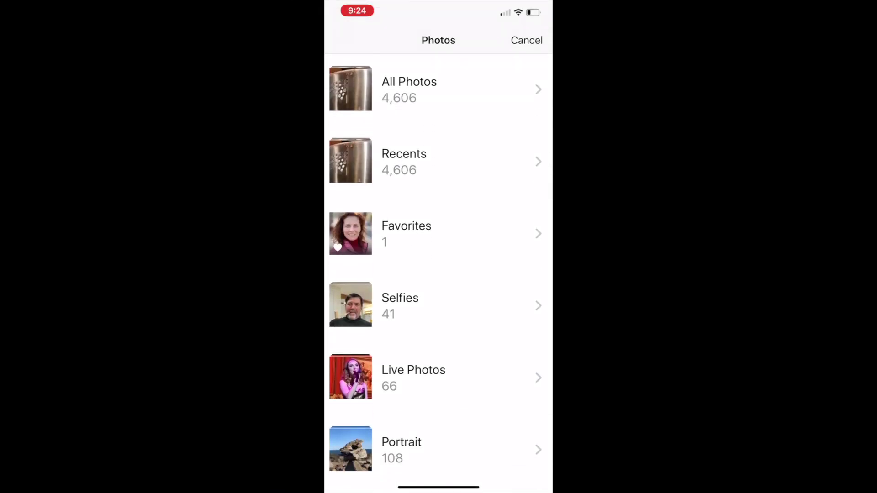
pyautogui.click(438, 132)
pyautogui.scroll(5, 438, 274)
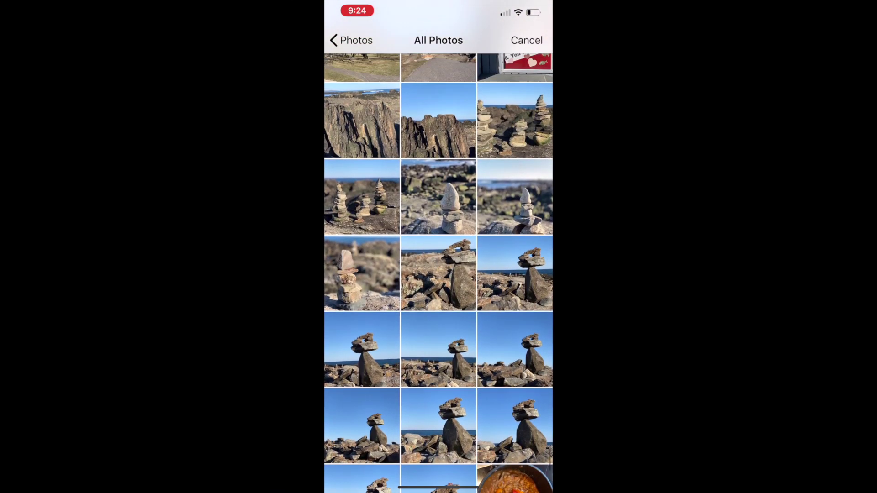
pyautogui.click(437, 251)
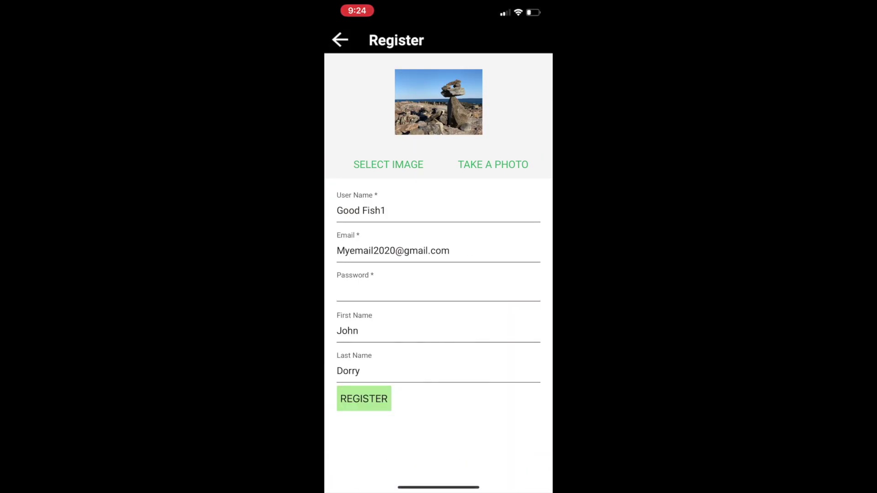
# Submit the registration, then reach the Login screen through My Info.
pyautogui.click(364, 399)
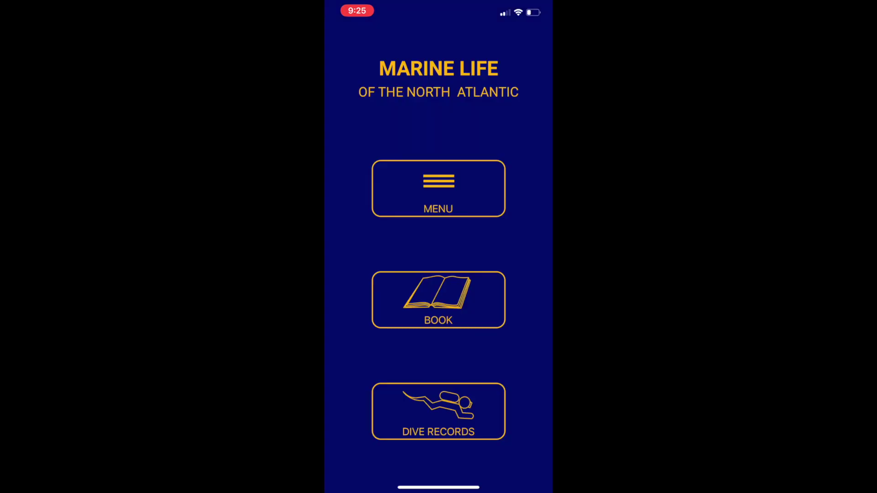
pyautogui.click(438, 188)
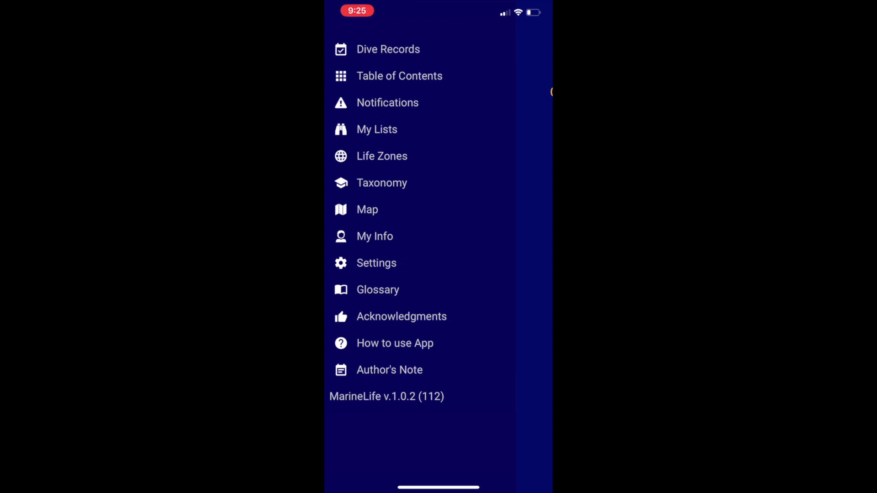
pyautogui.click(375, 236)
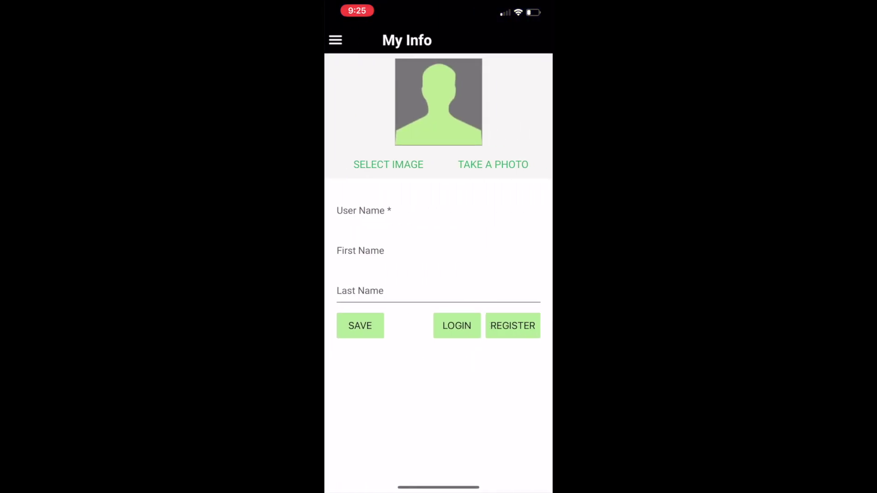
pyautogui.click(456, 325)
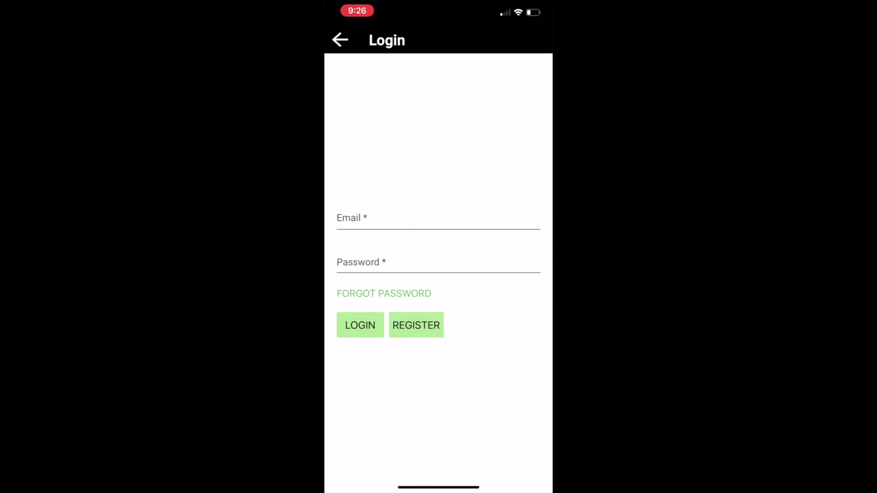
# Enter the account's email on the login screen and continue to the Password field.
pyautogui.click(438, 218)
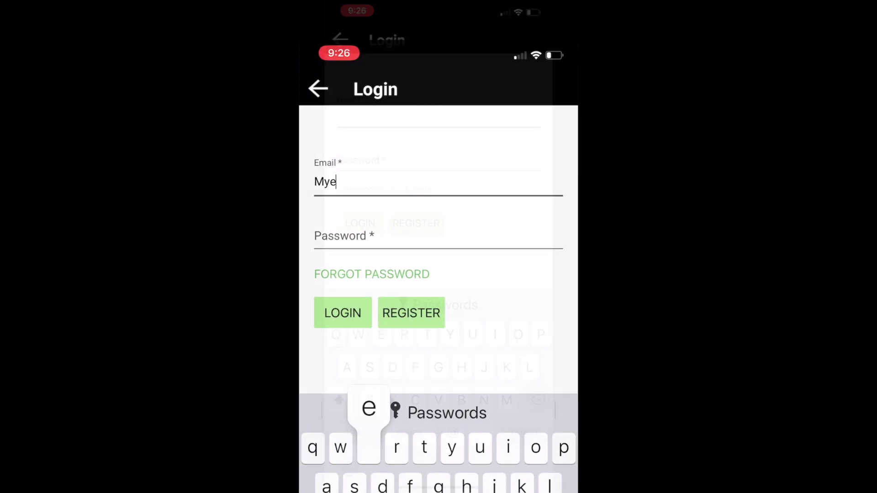
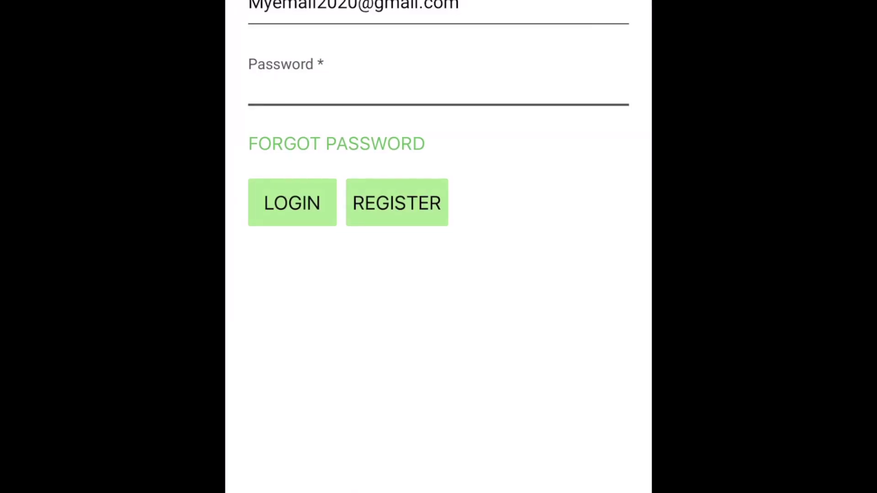
pyautogui.click(438, 89)
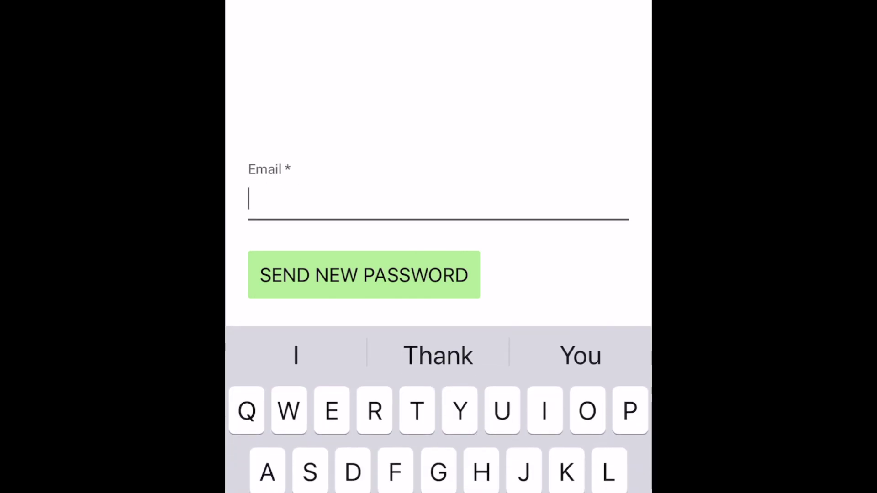
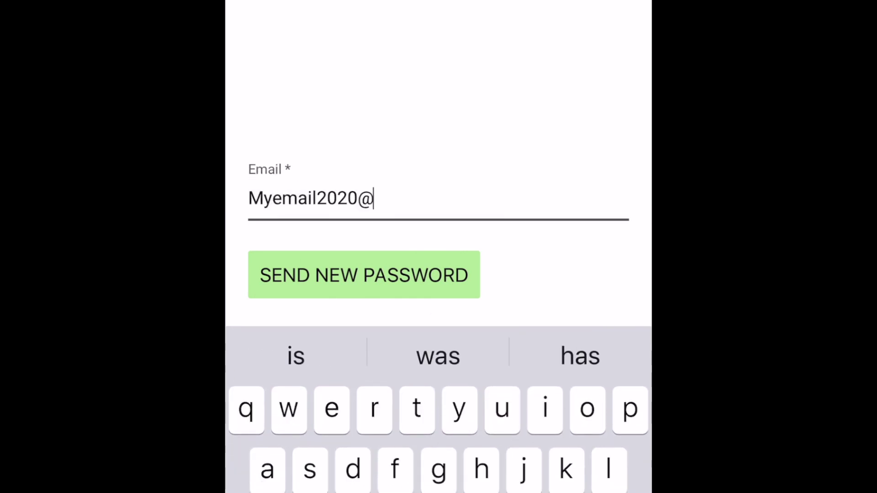
pyautogui.press('Return')
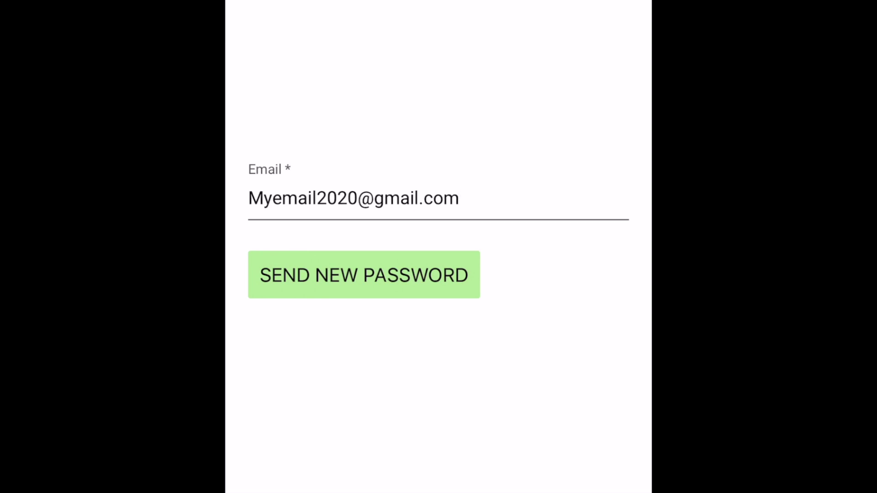
# Send the new-password email, then save the My Info profile (first name Doe, last name Jonny).
pyautogui.click(438, 254)
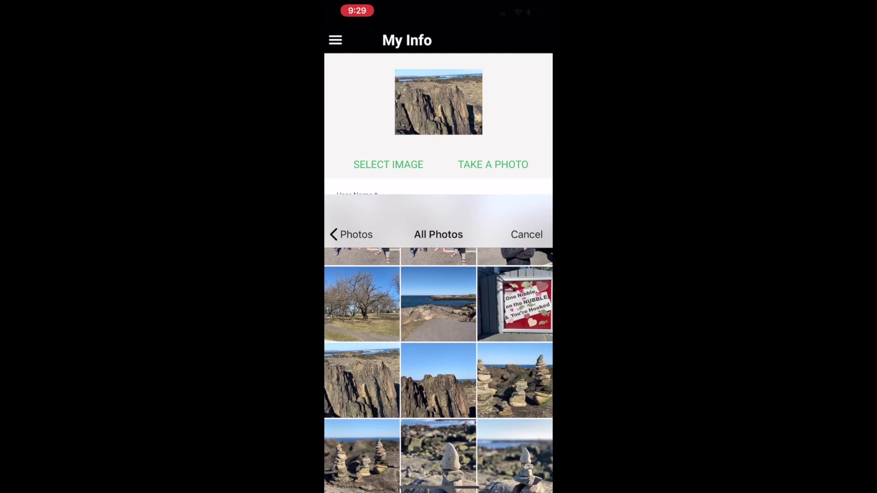
pyautogui.click(360, 325)
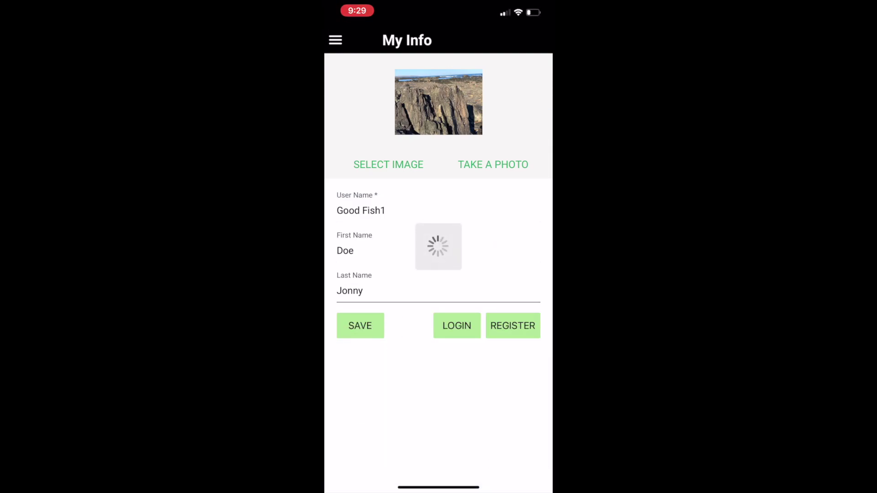